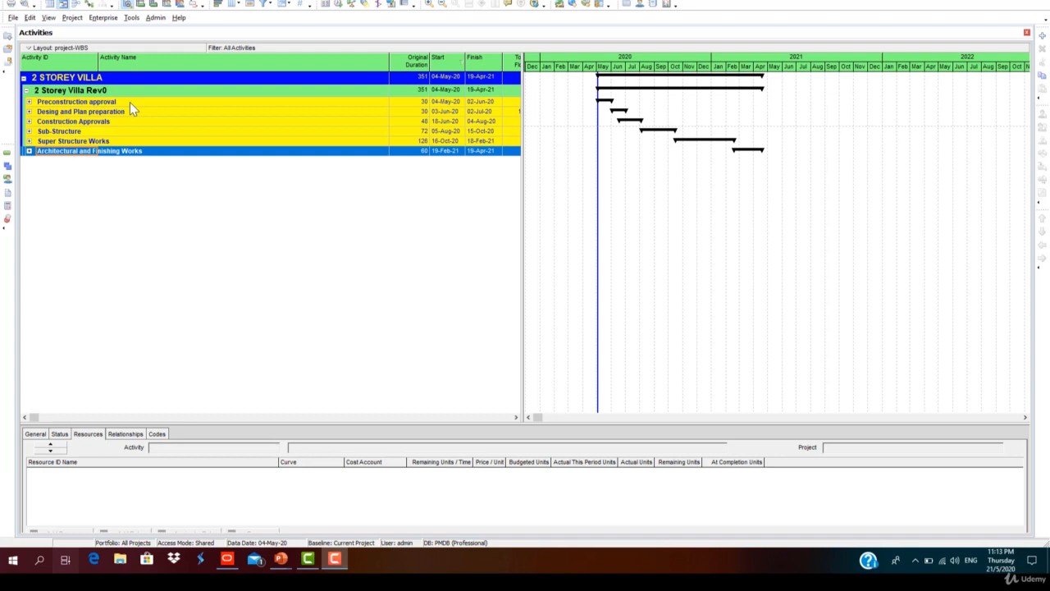
Step: Expand all WBS levels of the villa schedule and widen the activity table to show the Total Float column
right_click(129, 103)
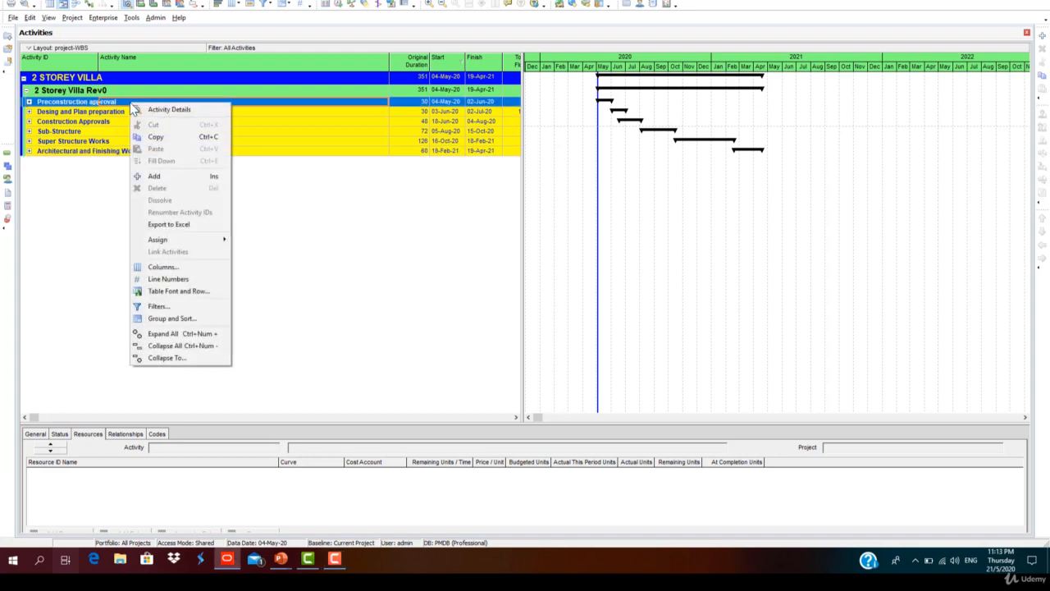
click(197, 333)
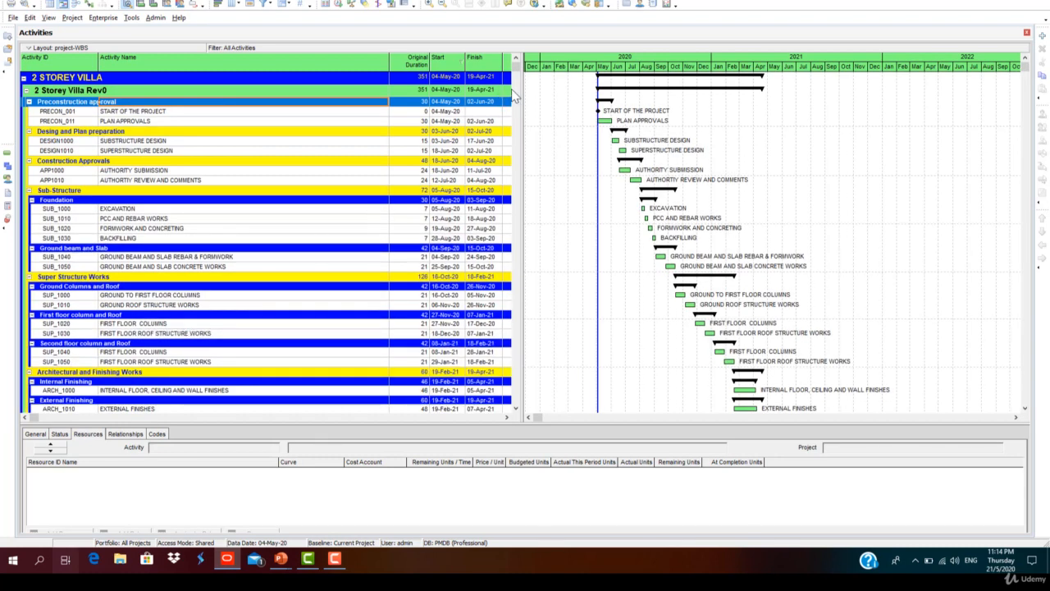
drag(520, 96, 554, 97)
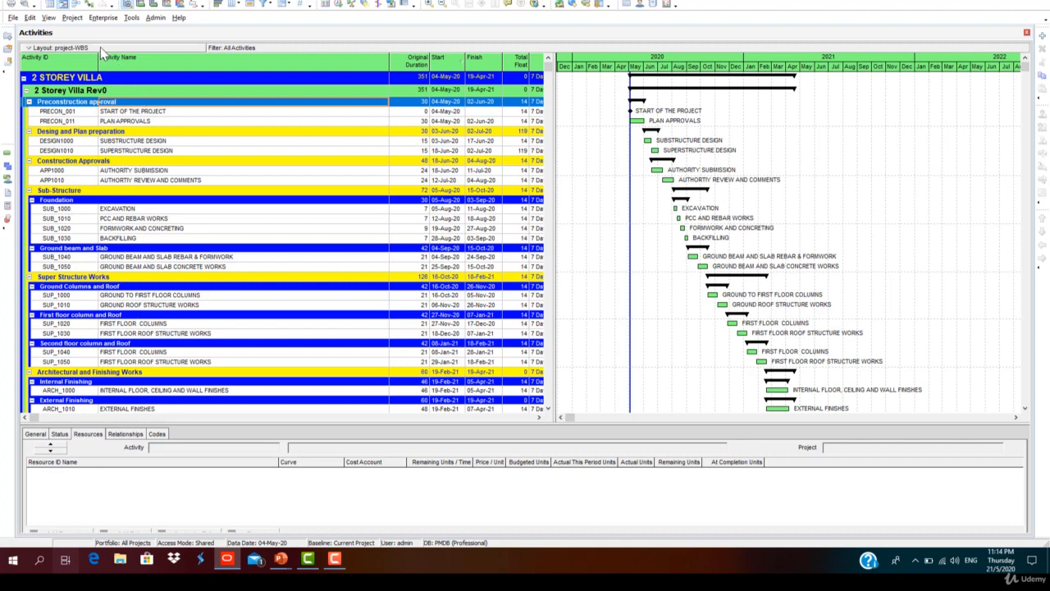
Step: Open the enterprise resources list and select the Material Resources entry
click(97, 18)
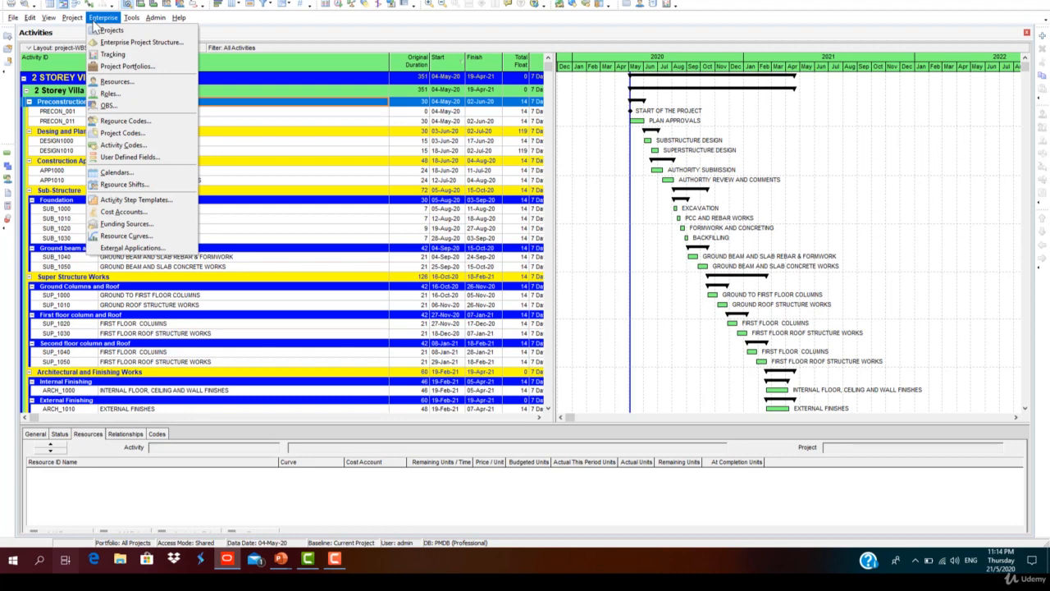
click(130, 82)
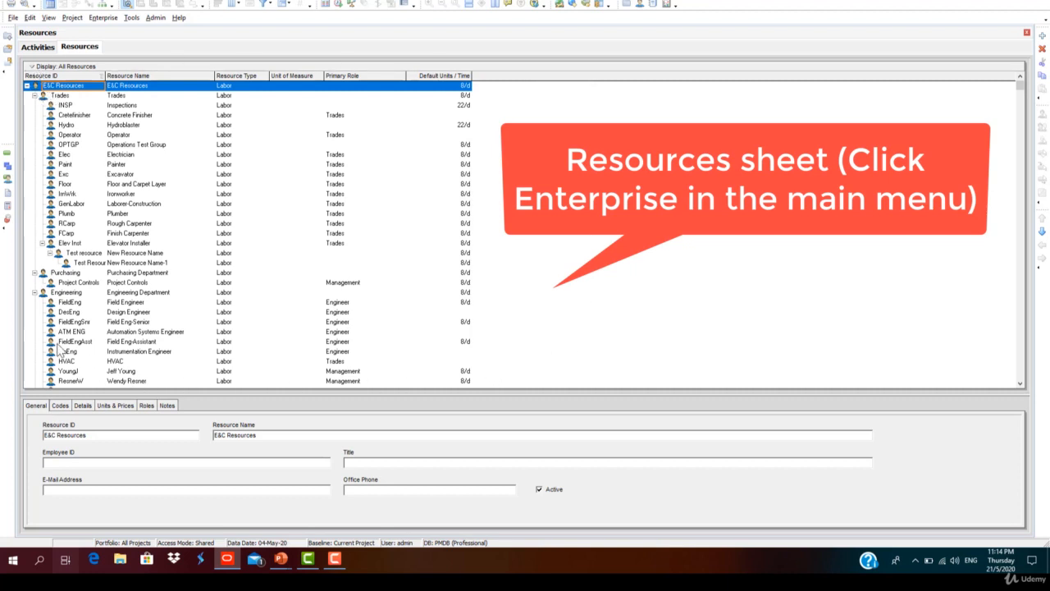
drag(1020, 88, 1010, 61)
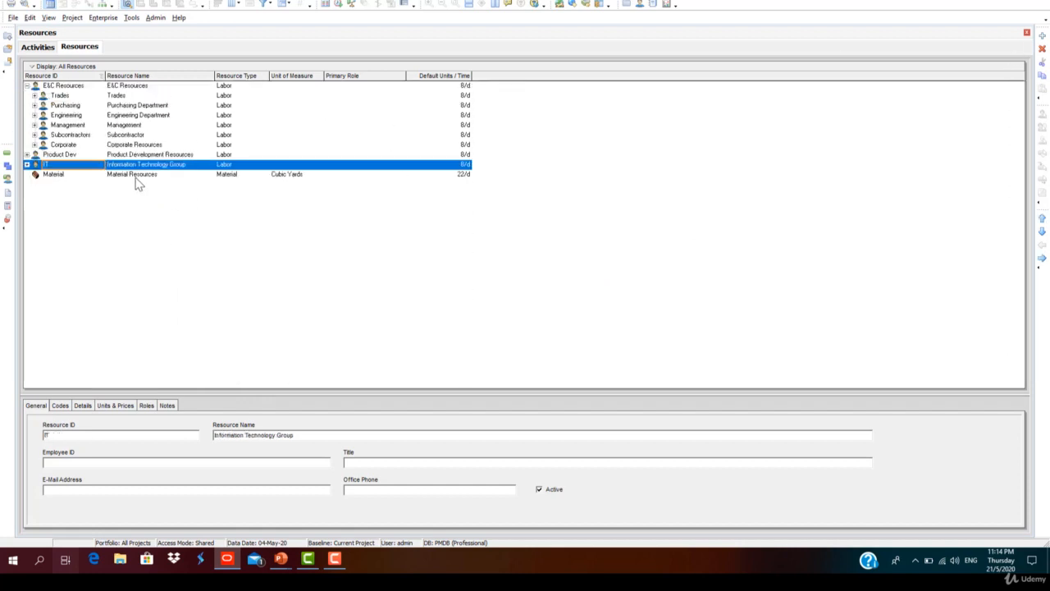
click(136, 175)
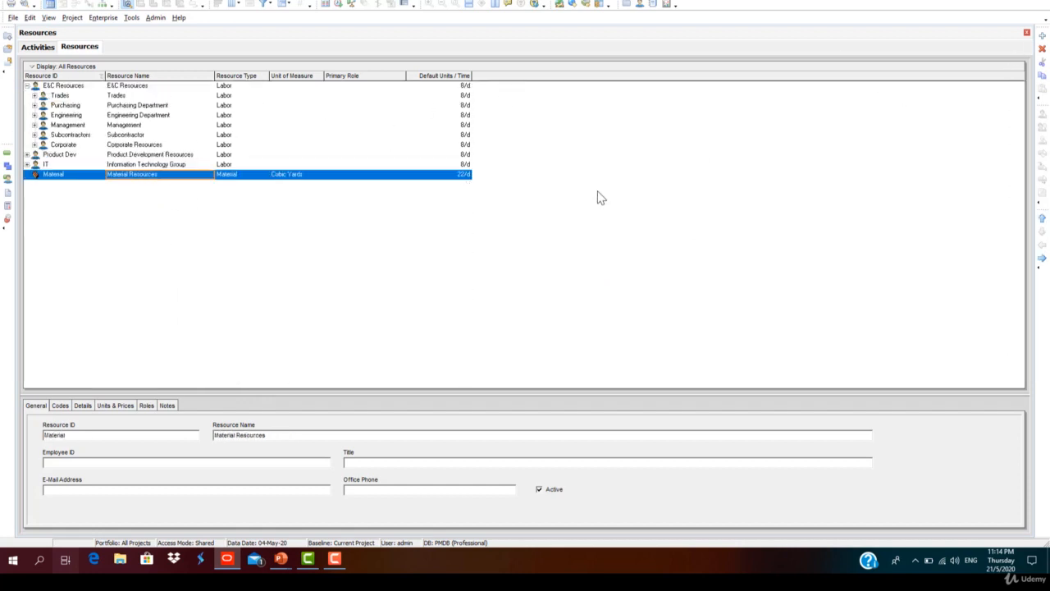
Step: Add a new resource with the ID 2STOREY and the name Project Resources
click(1041, 36)
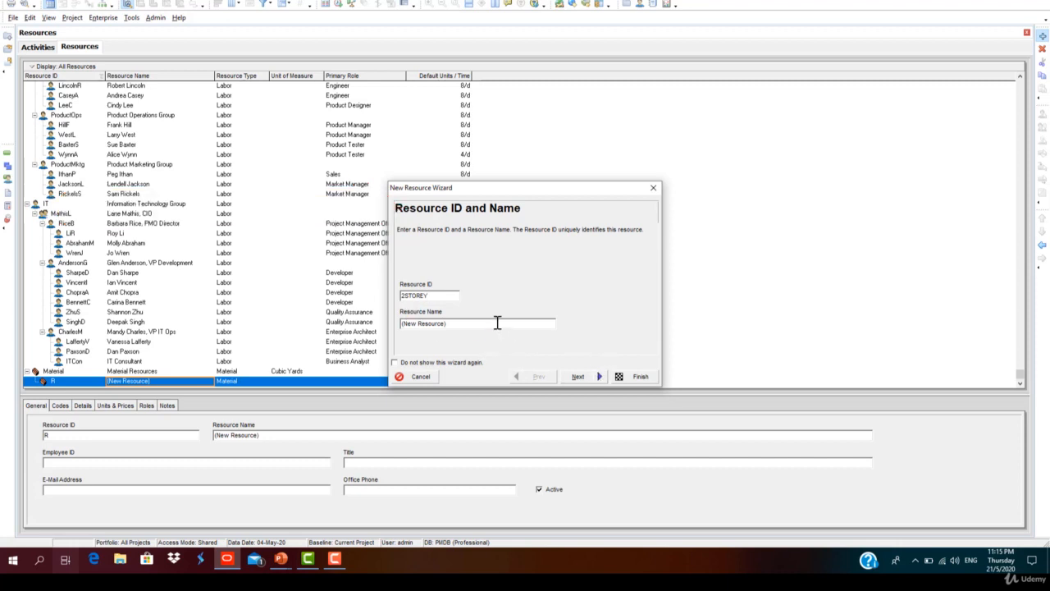
key(Tab)
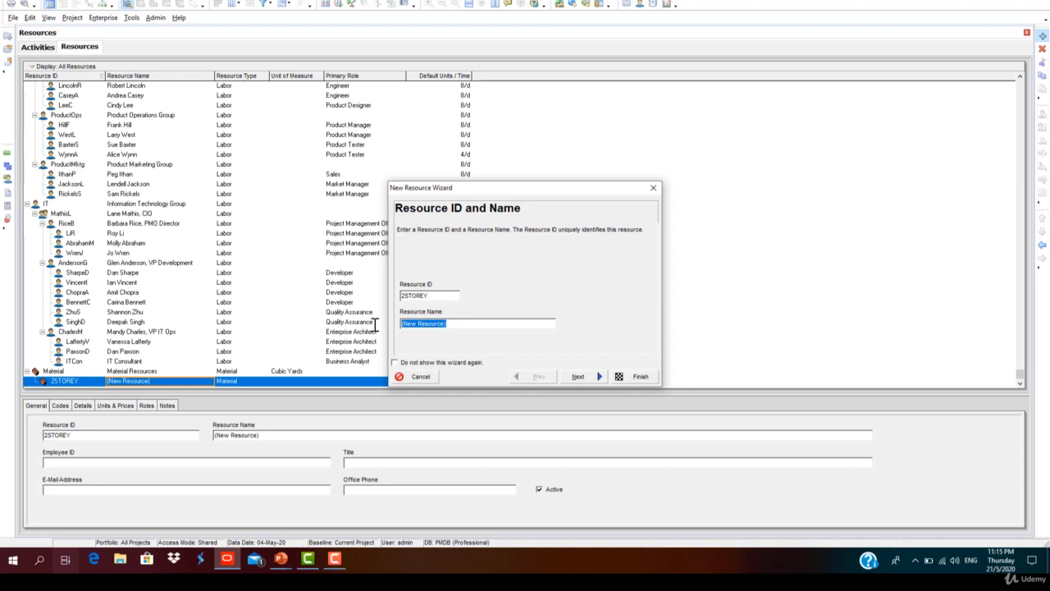
text(Project Resources)
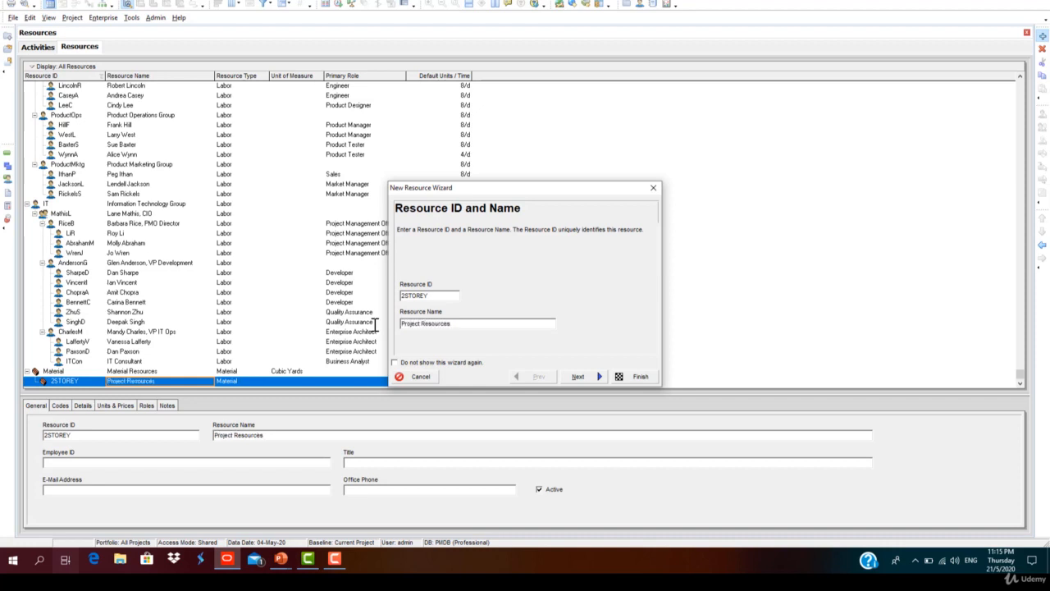
Step: Set the Project Resources type to Nonlabor, keep the default units and price, and finish the wizard
click(601, 378)
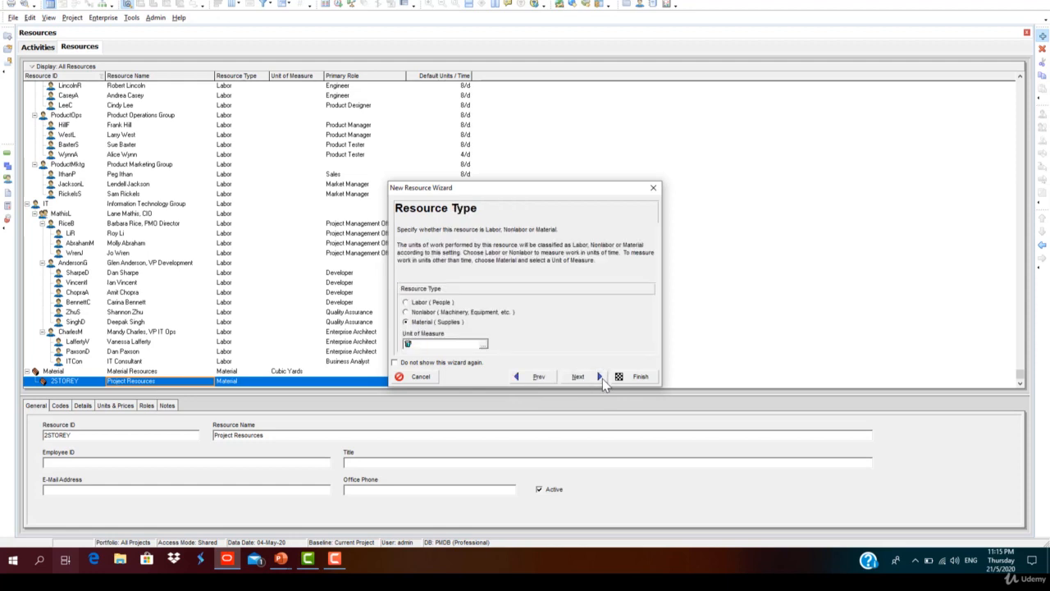
click(405, 312)
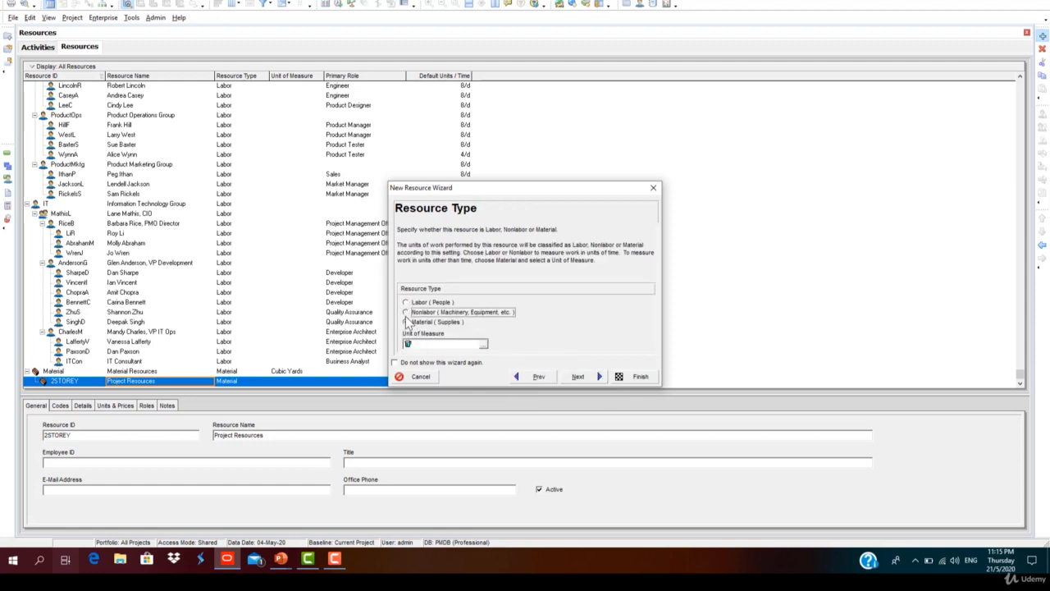
click(594, 379)
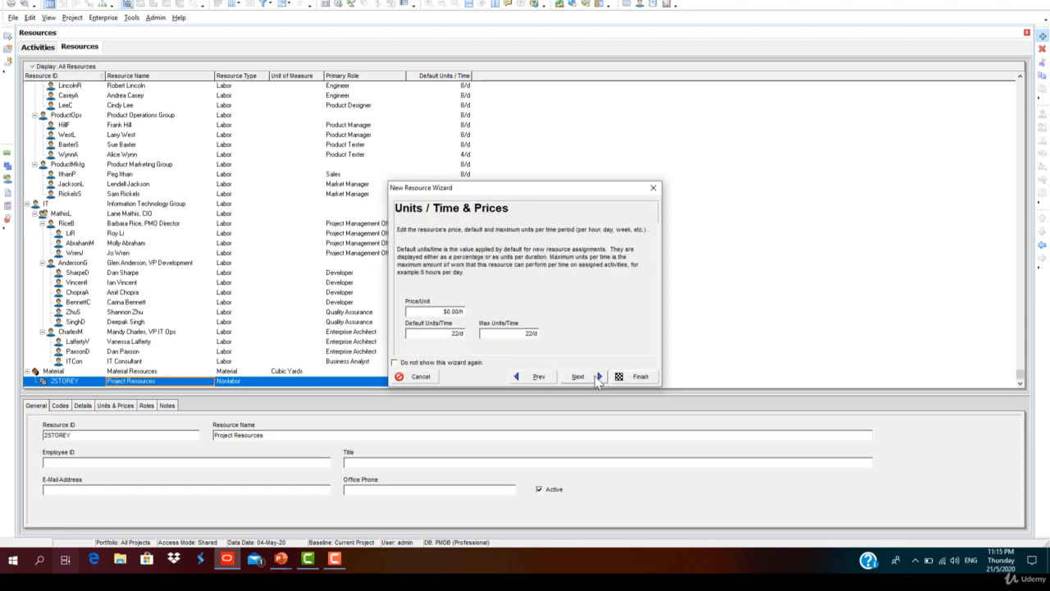
click(594, 378)
click(637, 376)
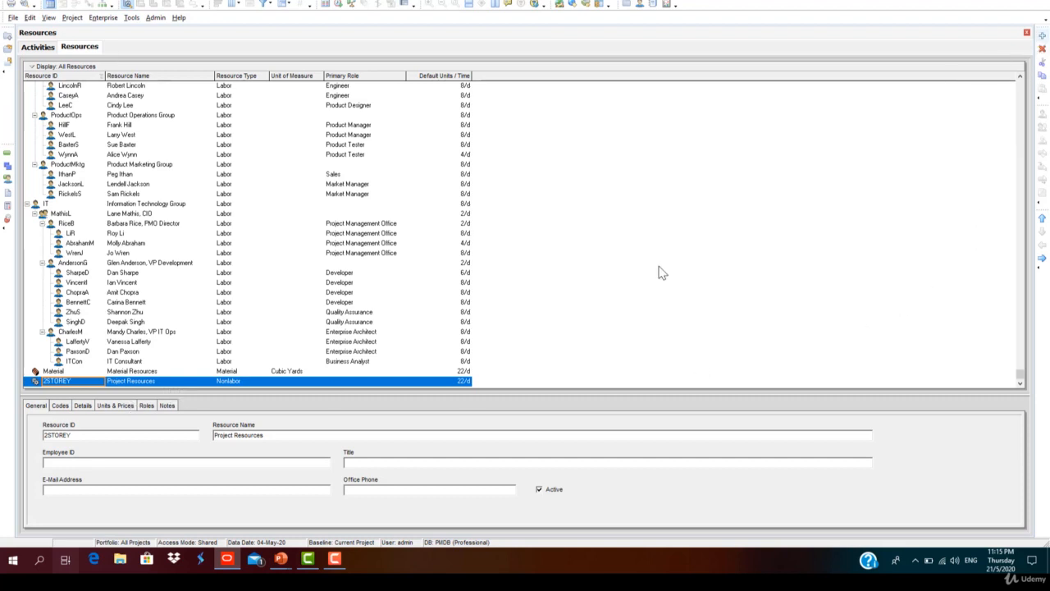
Step: Review the Project Resources entry's units and prices, its details and the available resource calendars
click(1042, 36)
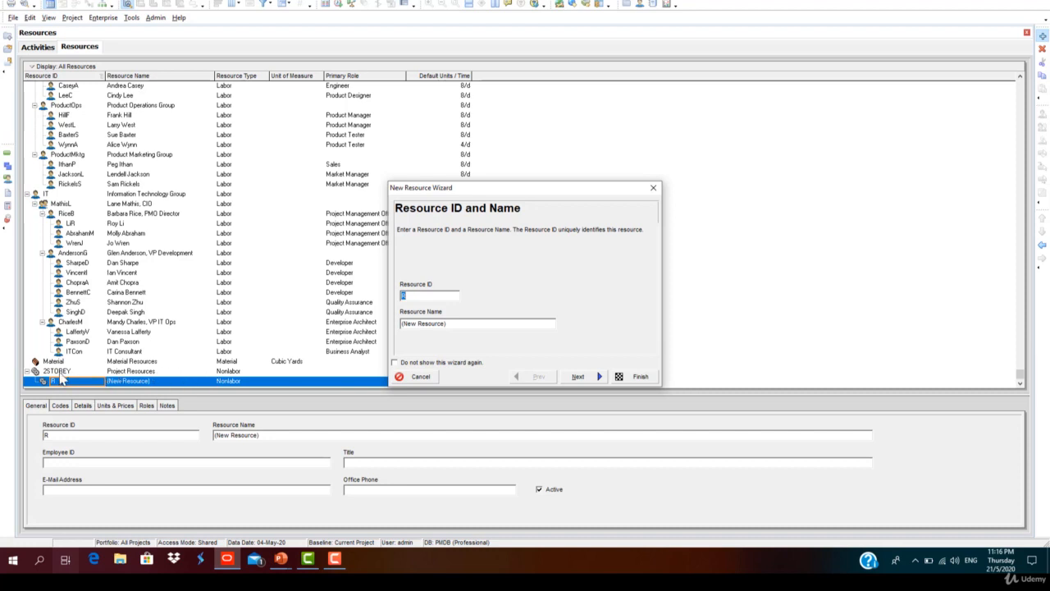
click(421, 377)
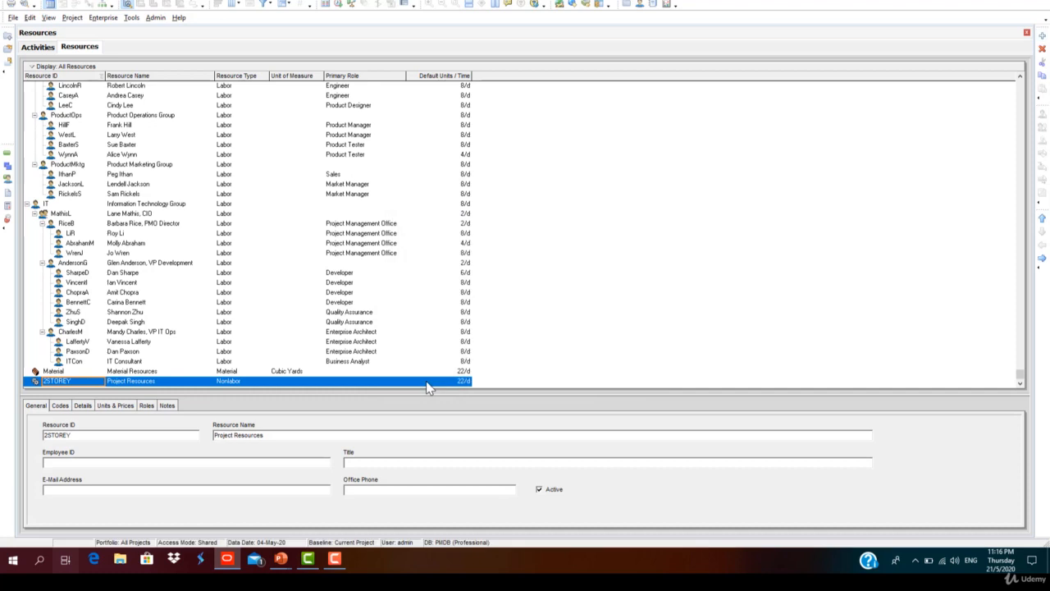
click(109, 405)
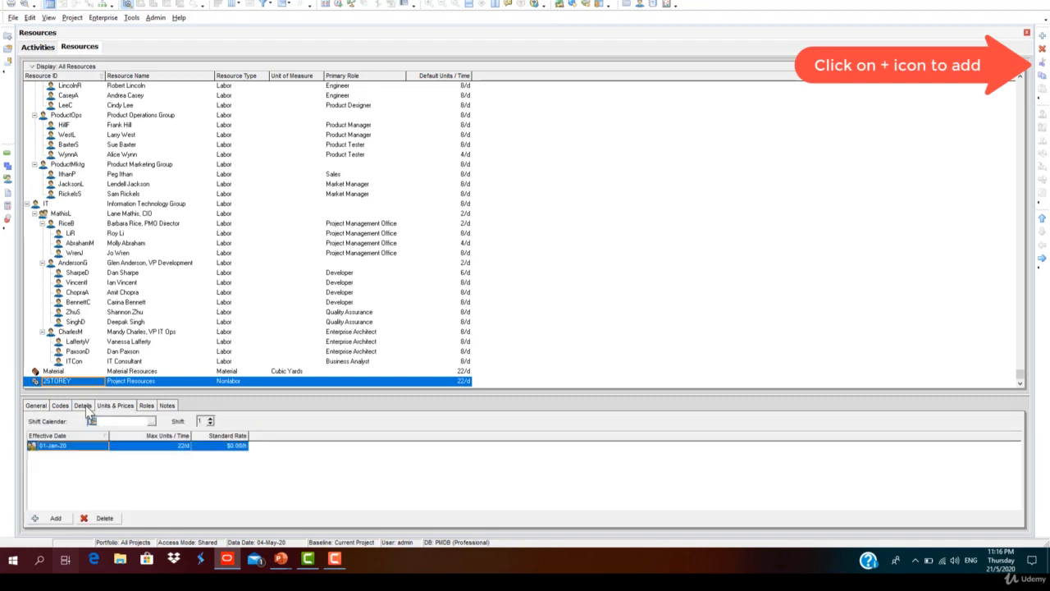
click(83, 405)
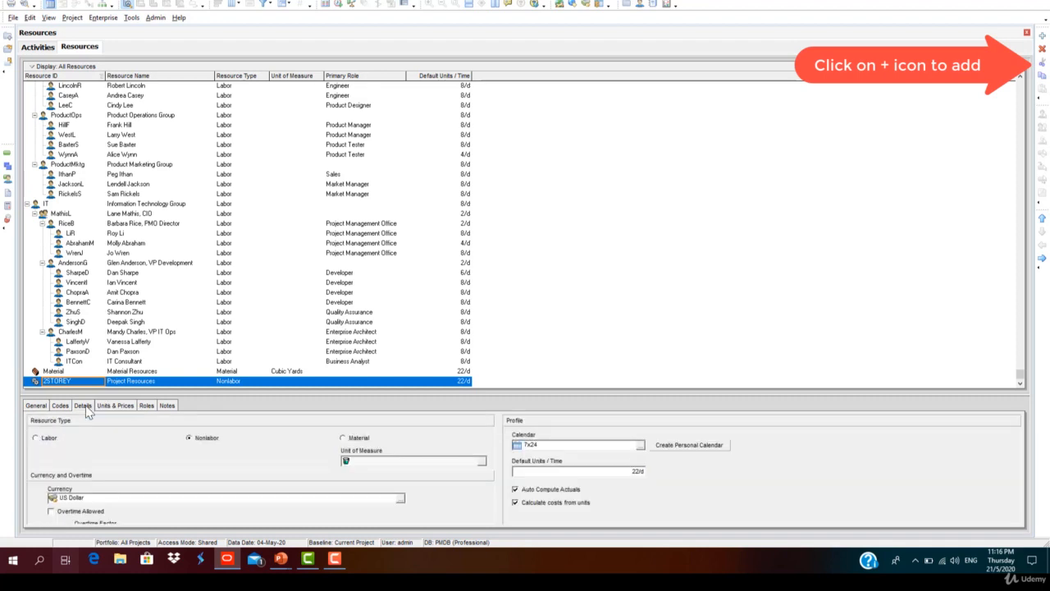
click(640, 447)
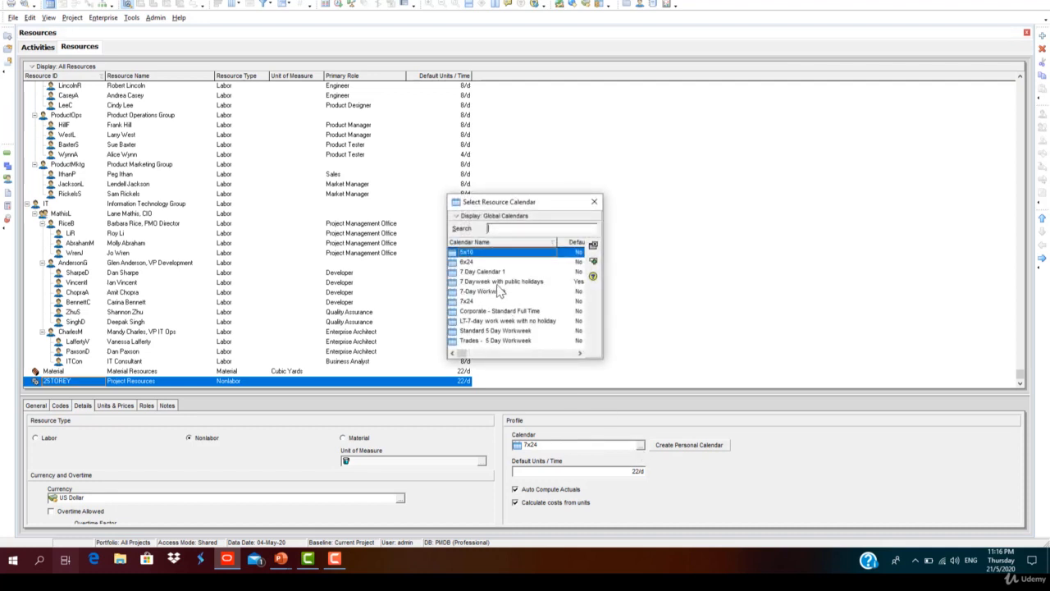
click(594, 201)
Step: Check the Calendar column of the activity table and return to the resources list
click(34, 48)
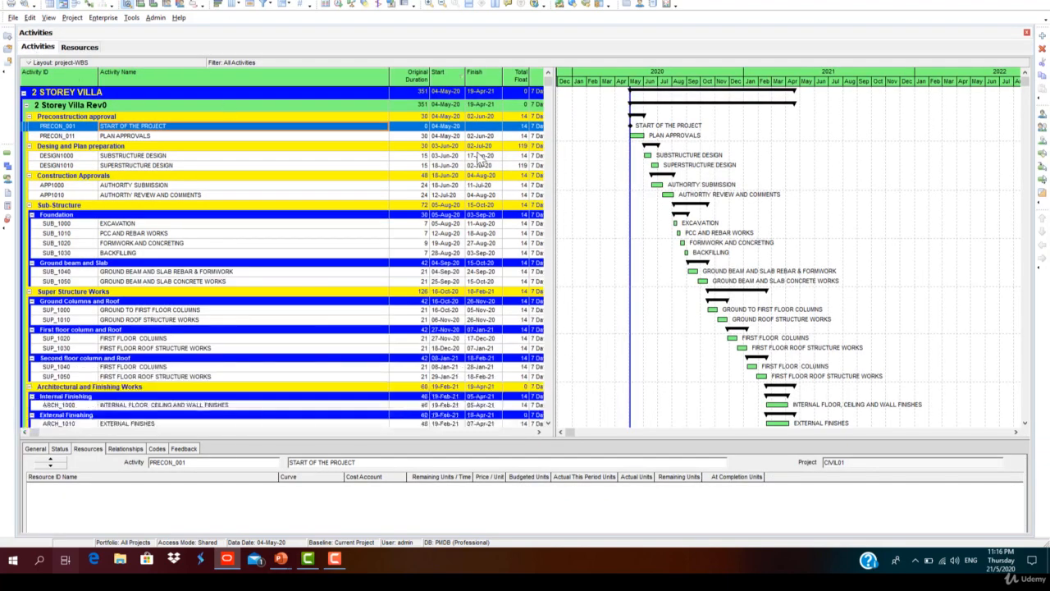
drag(556, 186, 654, 187)
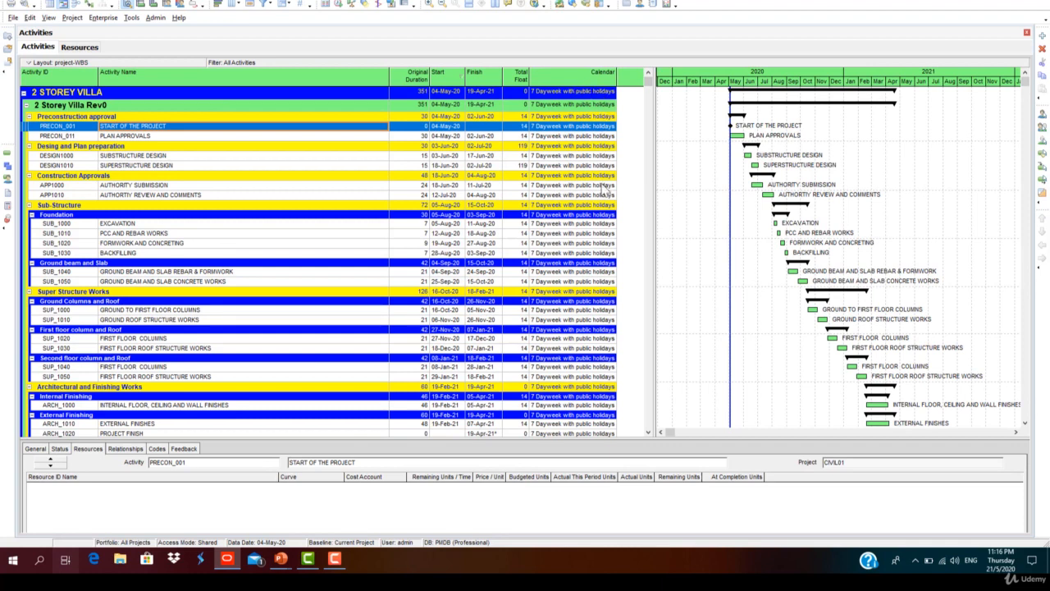
click(79, 47)
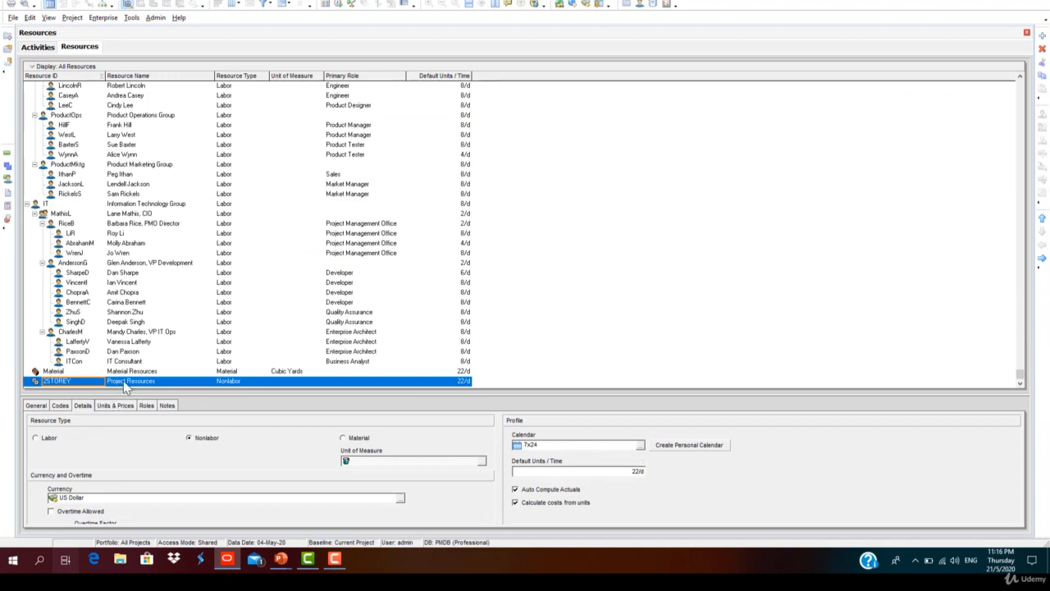
Step: Assign the global calendar "7 Dayweek with public holidays" to the 2STOREY resource
click(640, 445)
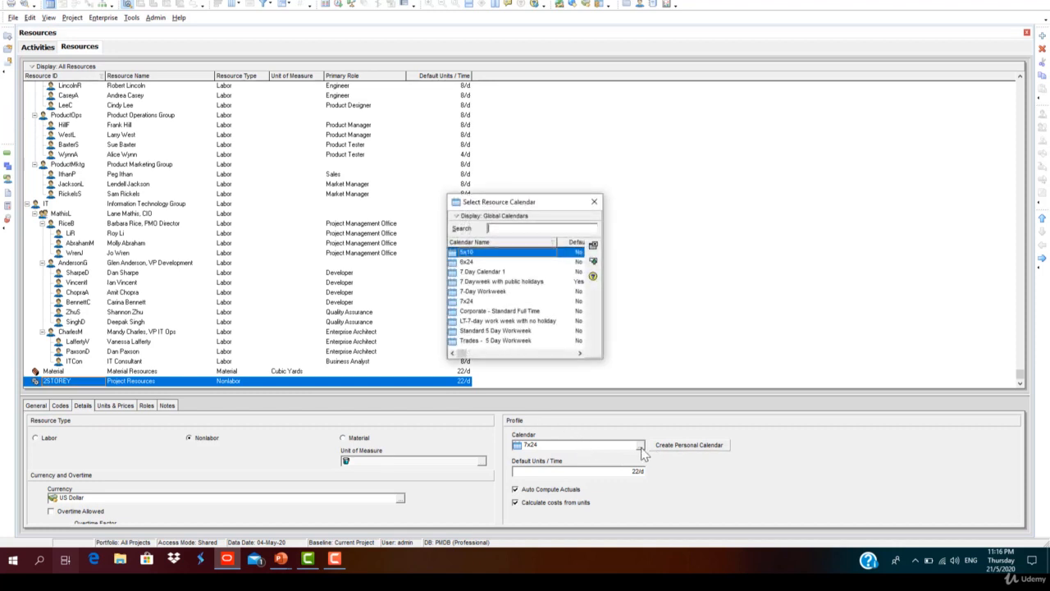
click(517, 281)
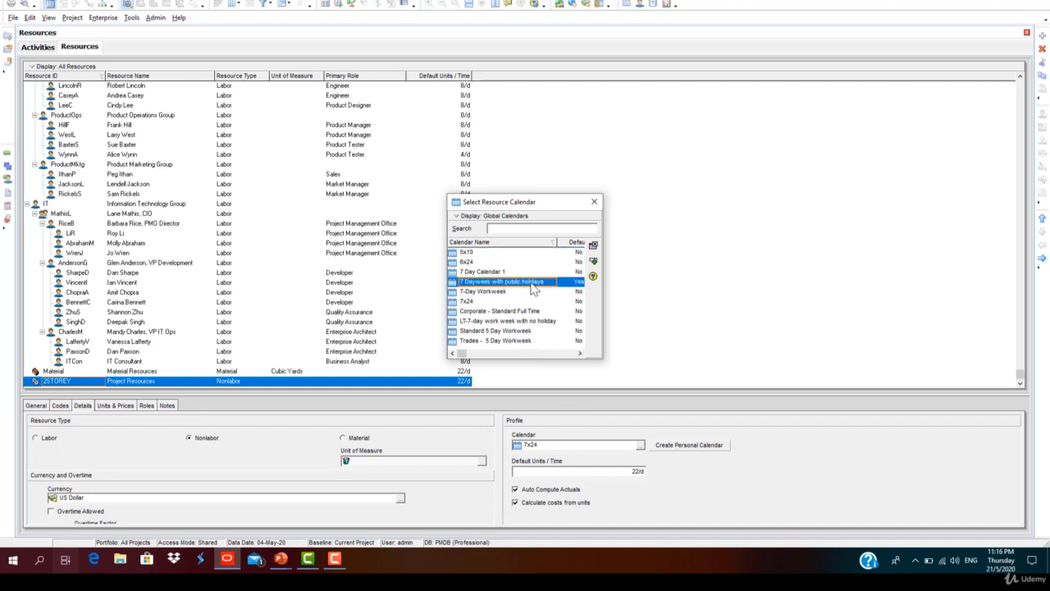
double_click(533, 287)
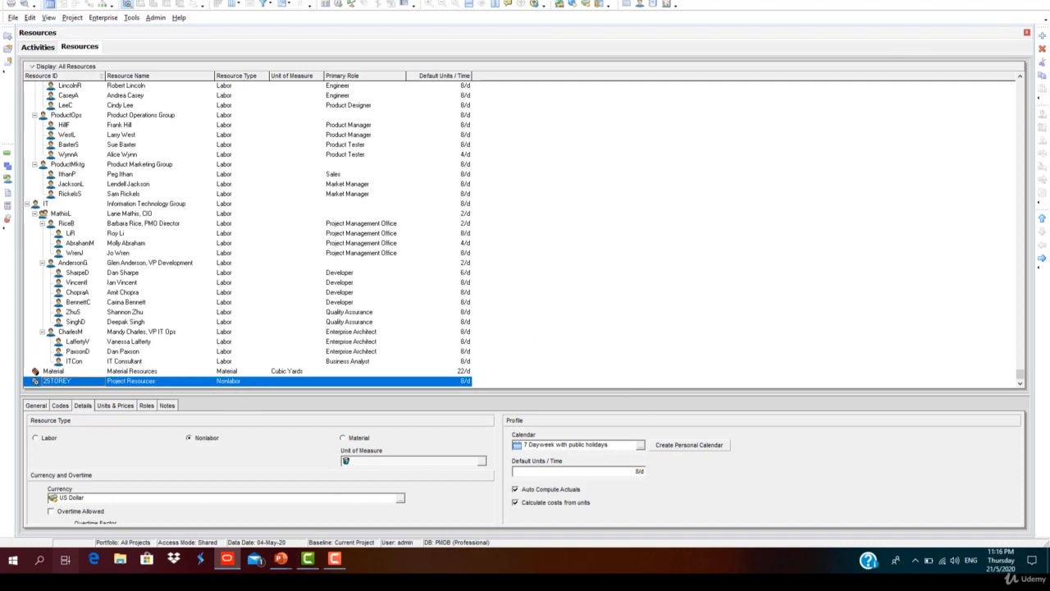
Step: Add a resource under 2STOREY with the ID 2S and the name Desgin Team
click(1041, 35)
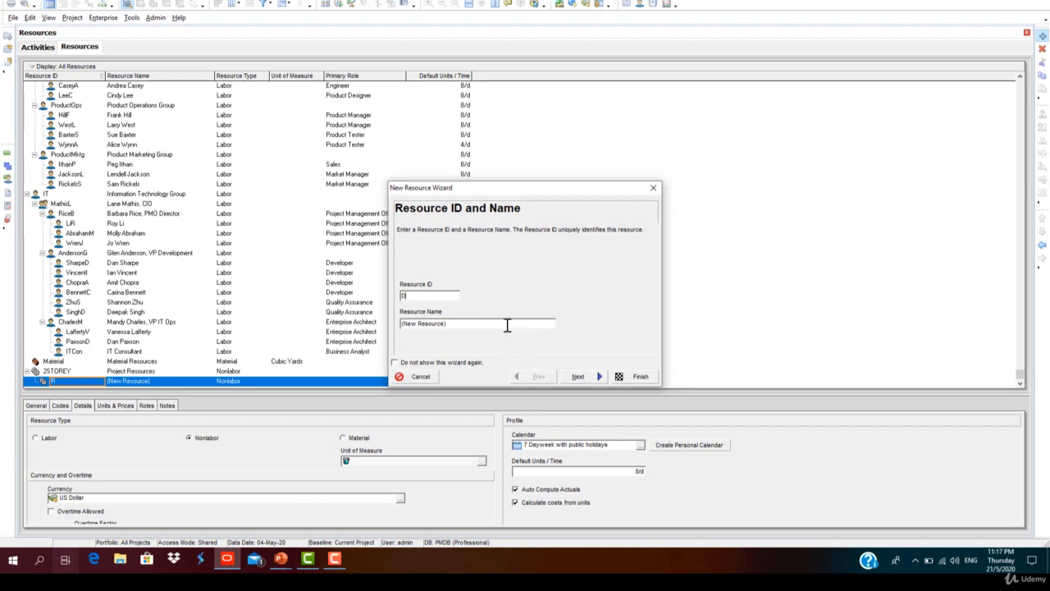
text(2S)
key(Tab)
text(Design Team)
click(583, 381)
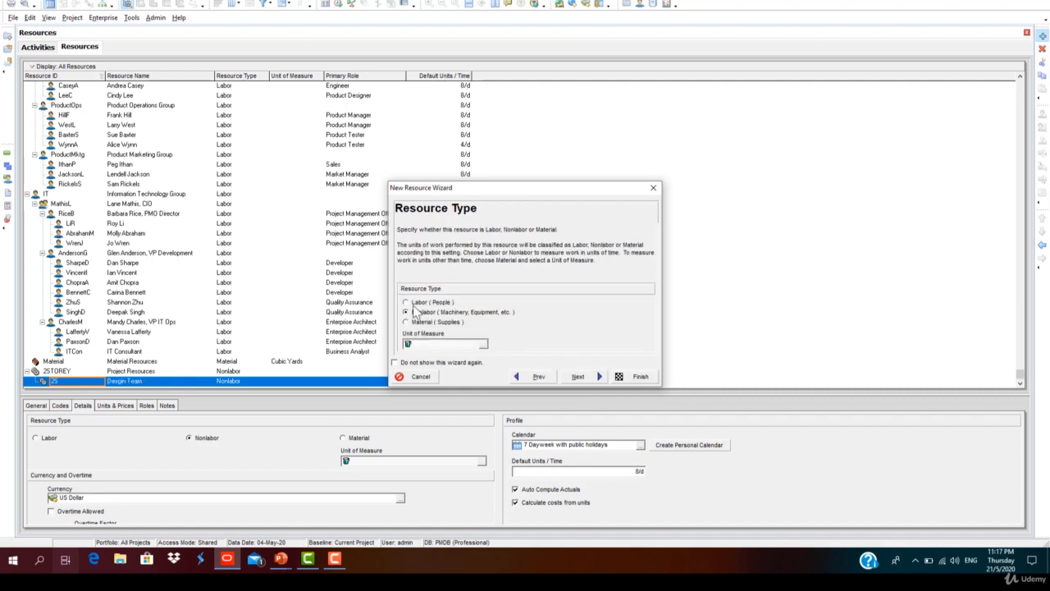
Step: Make the Desgin Team a Labor resource, enter 3 as its price per unit and finish the wizard
click(598, 382)
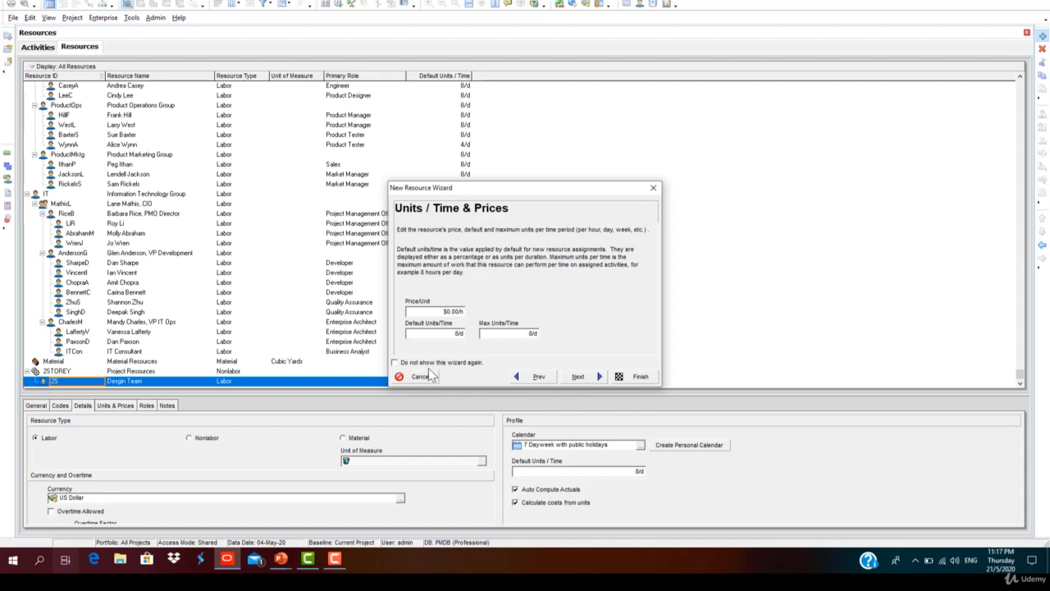
click(456, 311)
text(3)
click(430, 331)
click(596, 381)
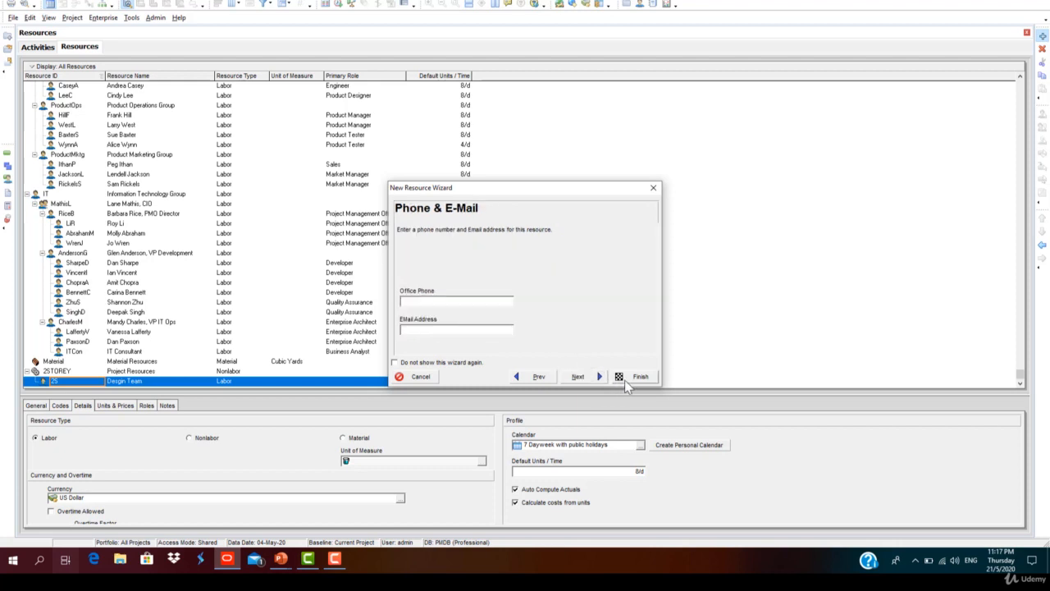
click(624, 380)
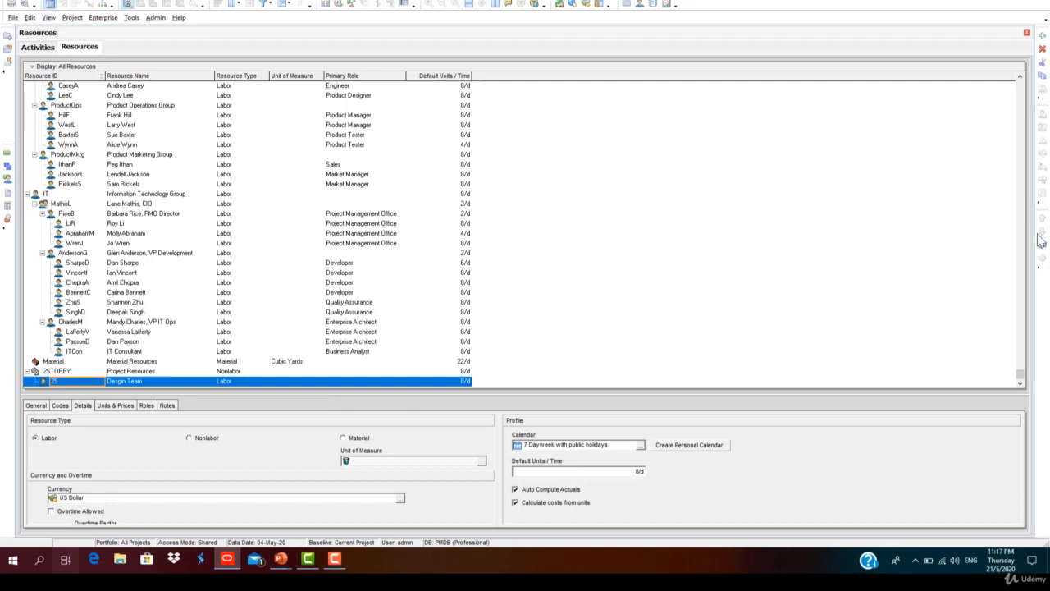
Step: Add another resource below the Desgin Team, entering the ID 2S and naming it Earthwork Team
click(1042, 36)
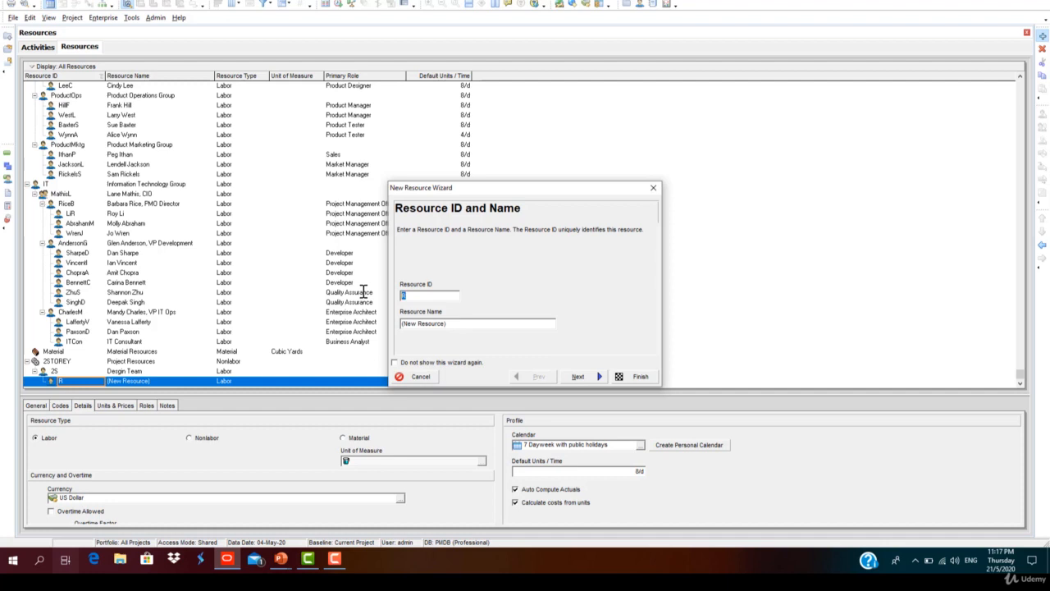
text(2S)
click(446, 326)
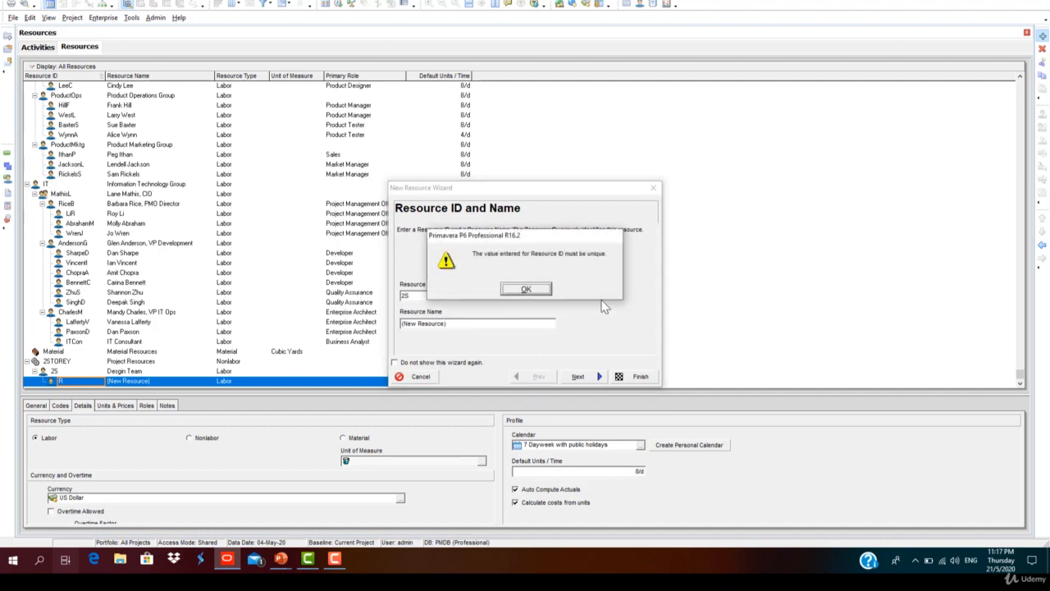
click(526, 289)
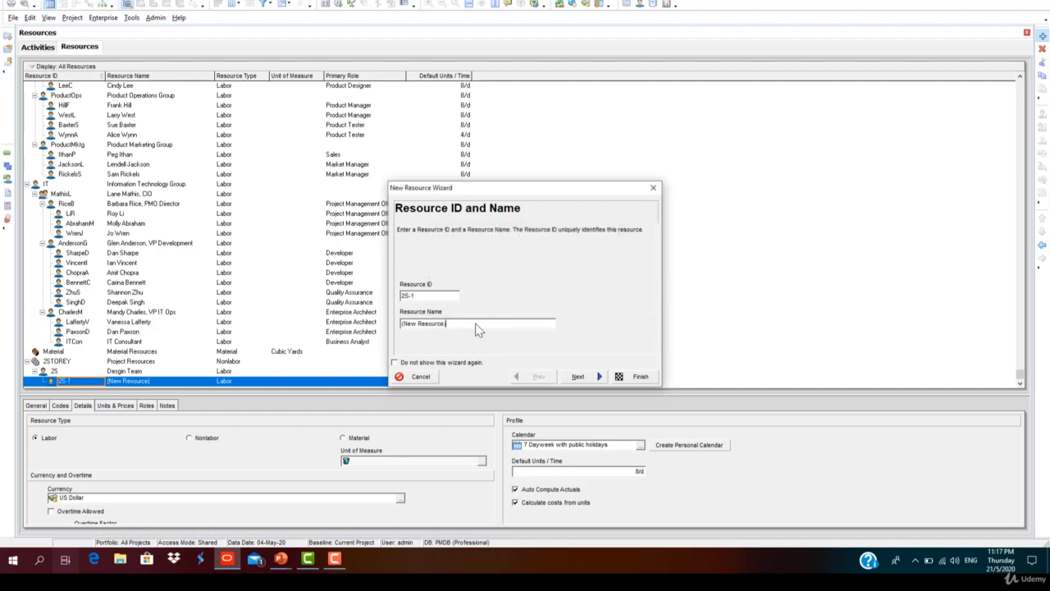
drag(478, 329, 340, 328)
text(Earthwork Team)
Step: Keep the Earthwork Team as a Labor resource, edit its price per unit on a daily basis and finish the wizard
click(591, 377)
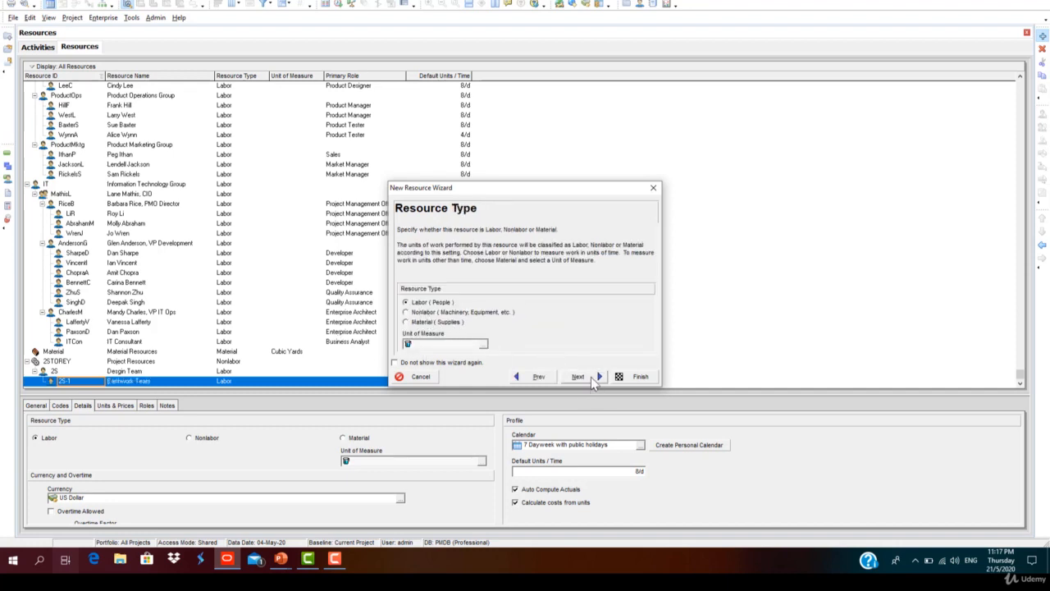
click(590, 376)
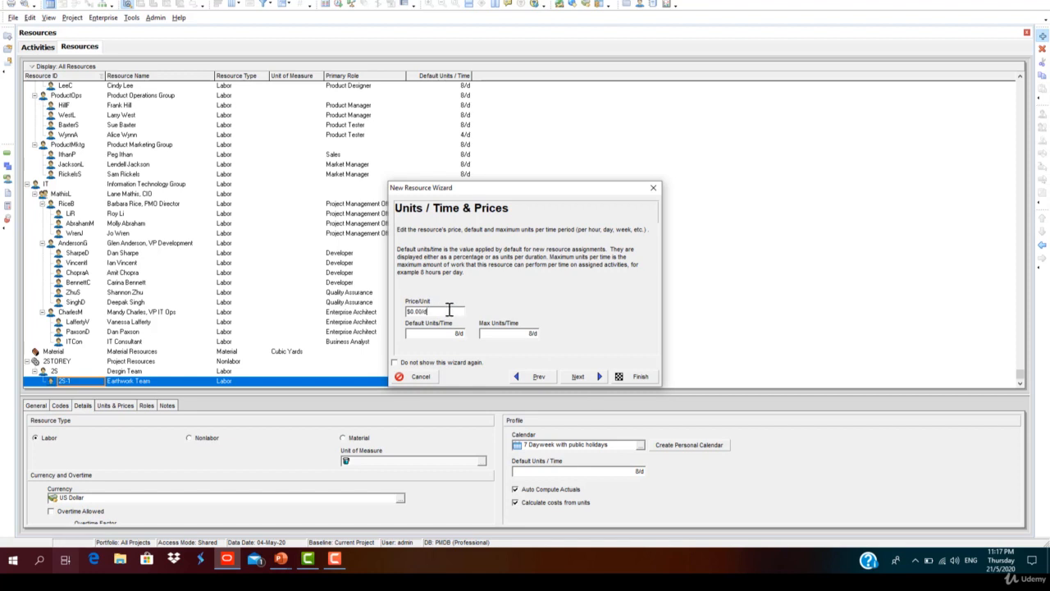
click(416, 310)
click(628, 376)
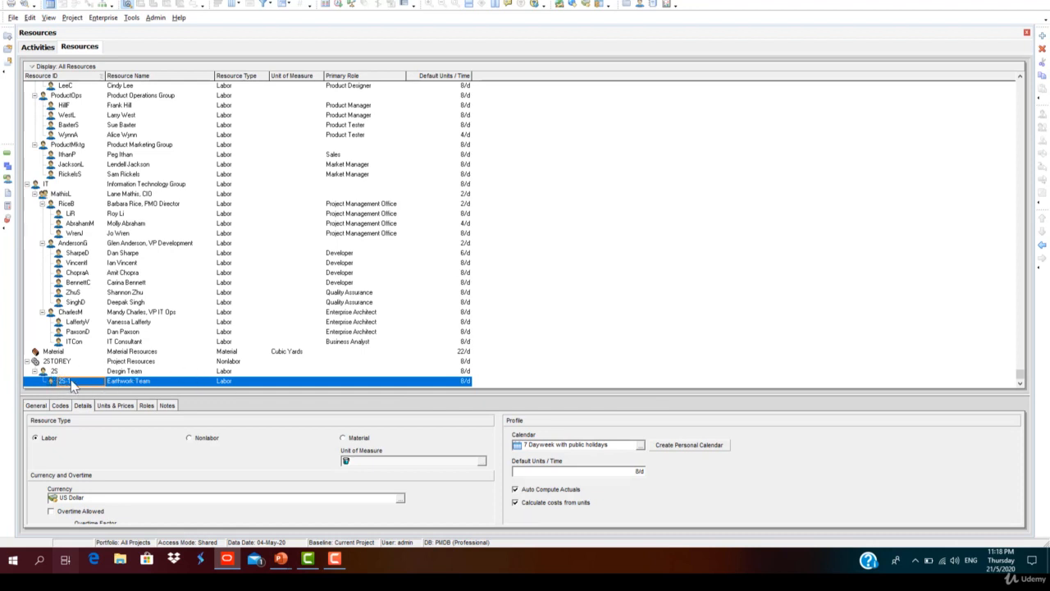
Step: Outdent the Earthwork Team to the same hierarchy level as the Desgin Team and start adding another resource
click(1041, 246)
click(1042, 35)
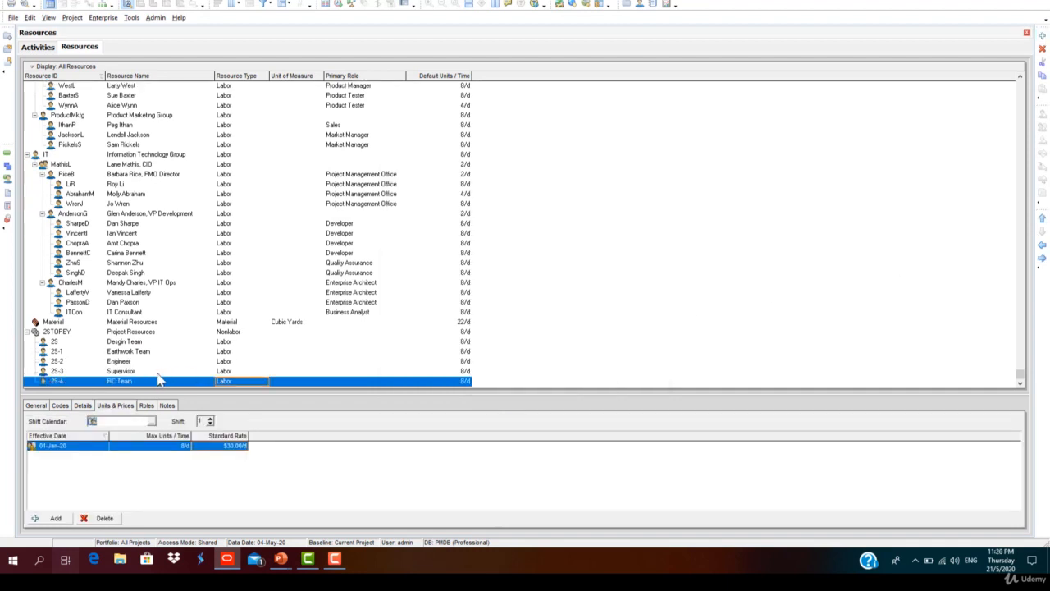
Step: Review the units and prices of the Supervisor, Engineer, Earthwork Team and Desgin Team resources
click(157, 373)
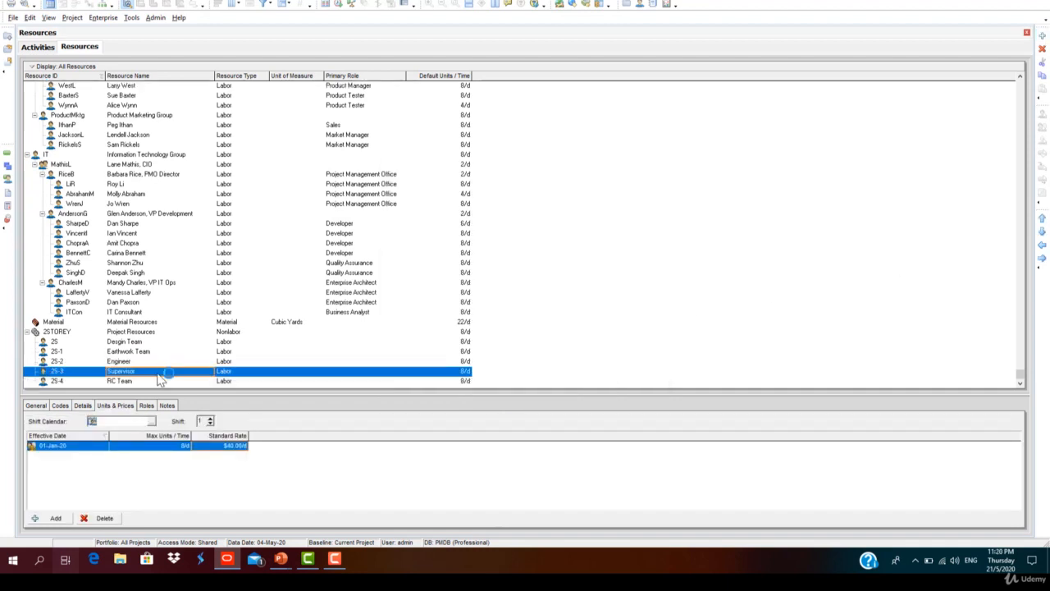
click(151, 363)
click(149, 353)
click(149, 344)
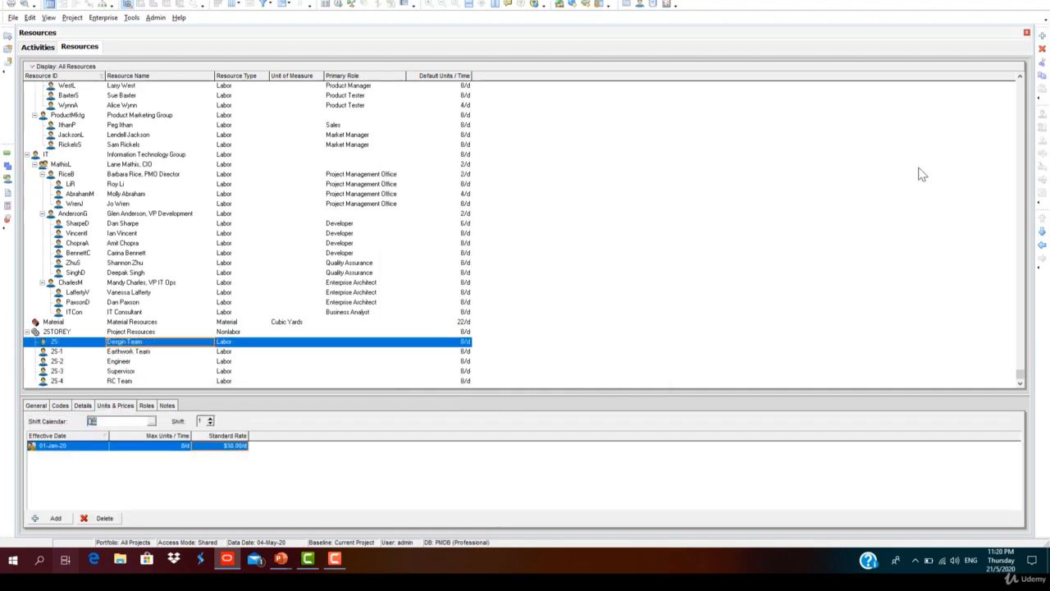
Step: Add a resource below the RC Team with the ID 2S-5 and the name Substructure Steel
click(155, 381)
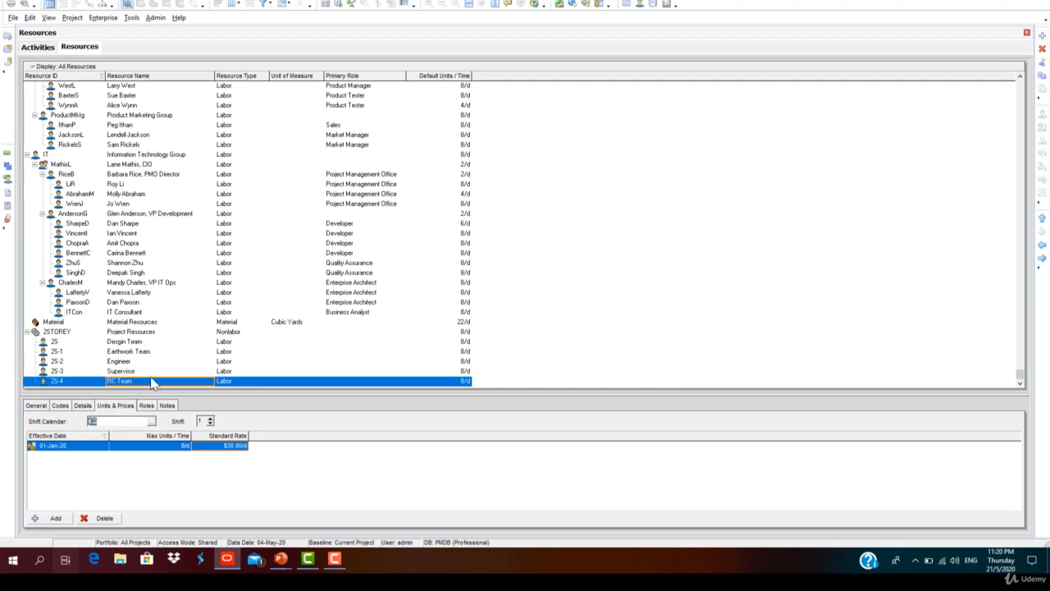
click(1043, 37)
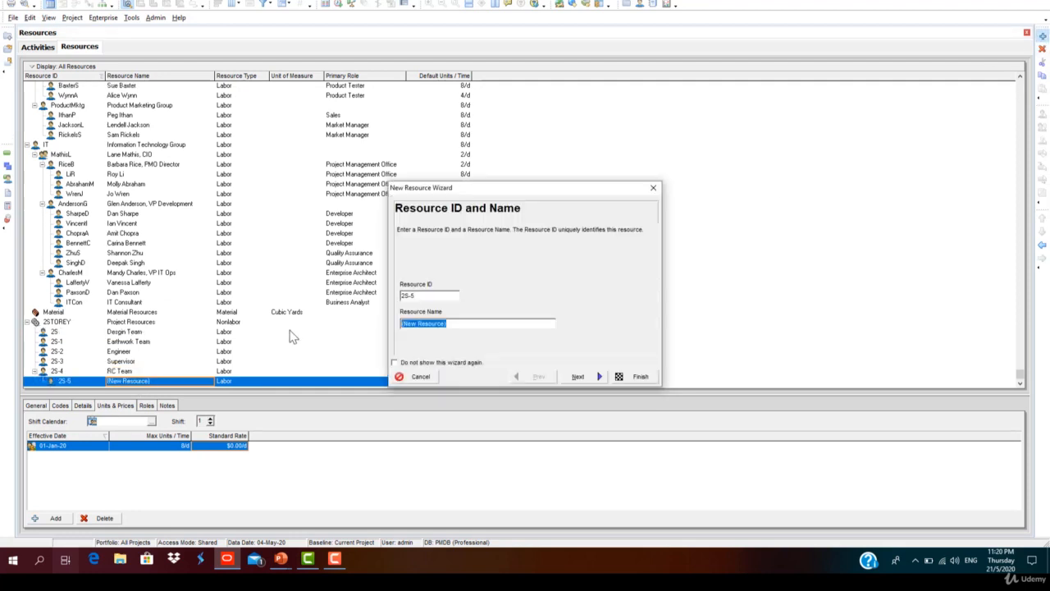
text(Sub S)
text(structure Steel)
click(578, 376)
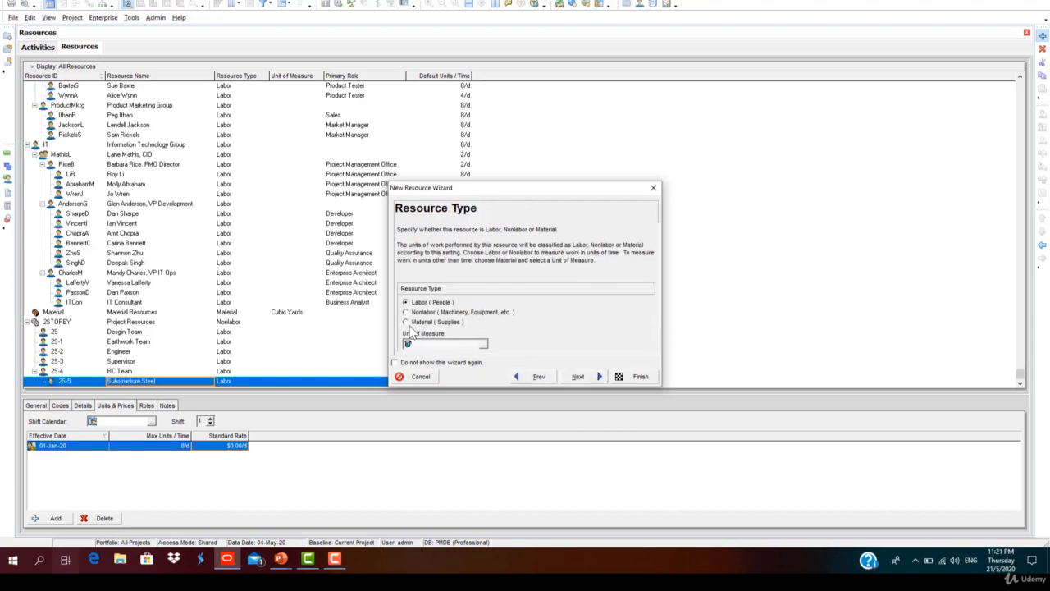
Step: Make Substructure Steel a Material resource with Tons as its unit of measure
click(410, 321)
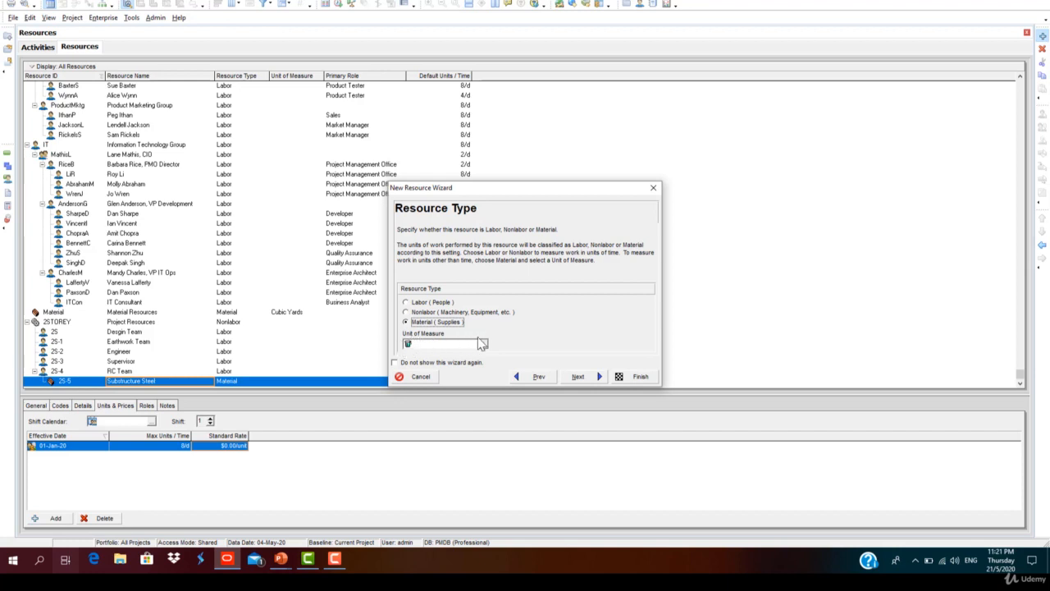
click(482, 342)
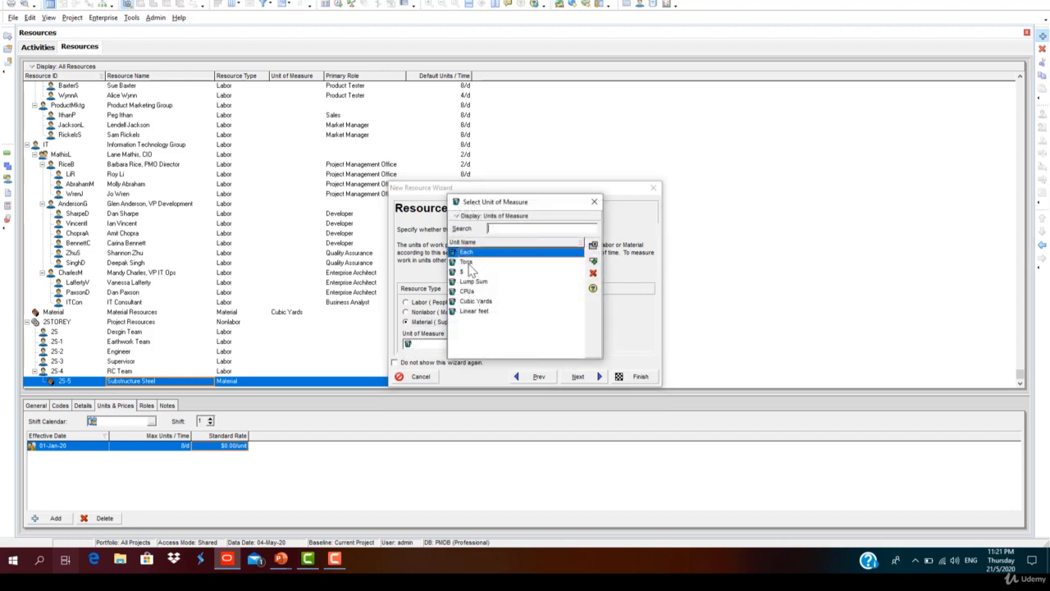
click(469, 263)
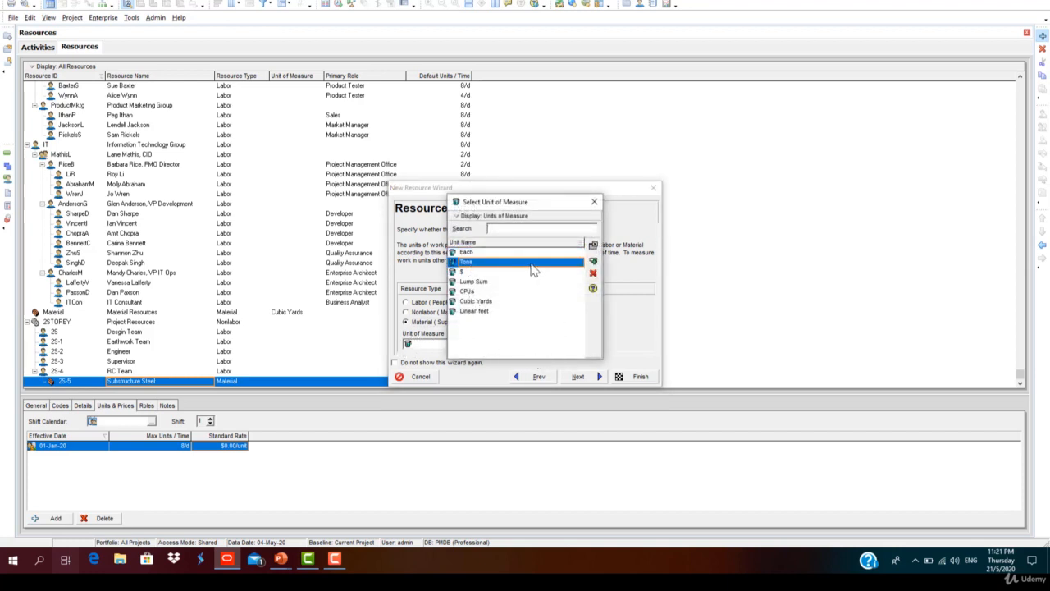
double_click(531, 264)
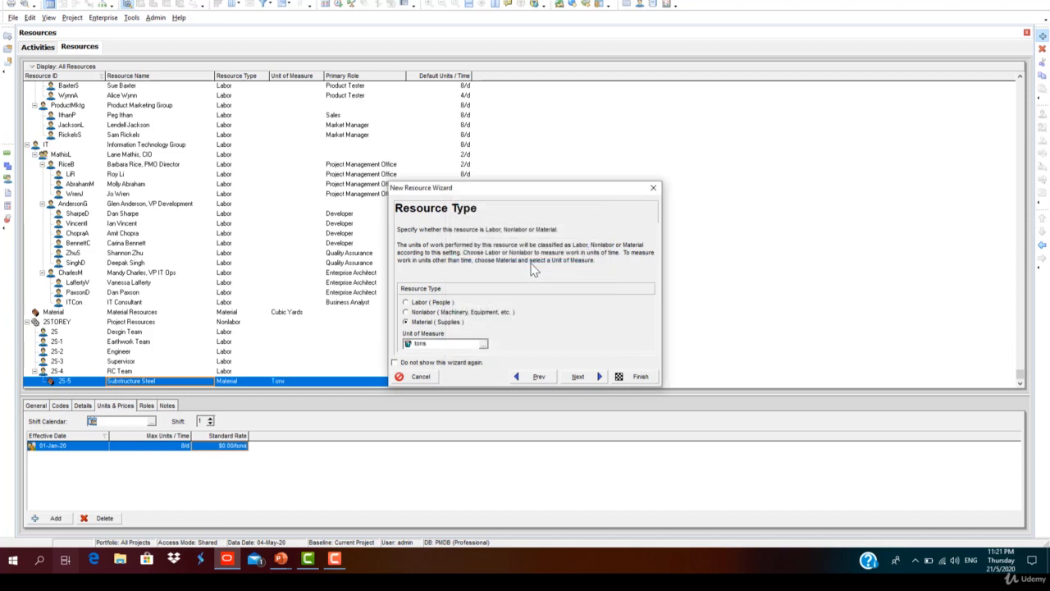
click(482, 343)
click(478, 262)
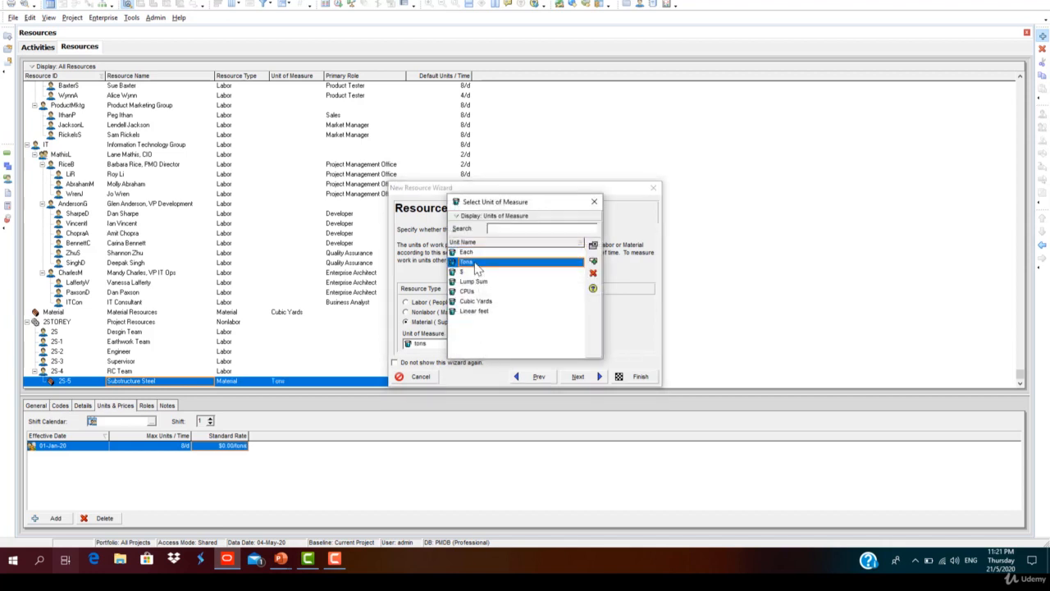
click(593, 264)
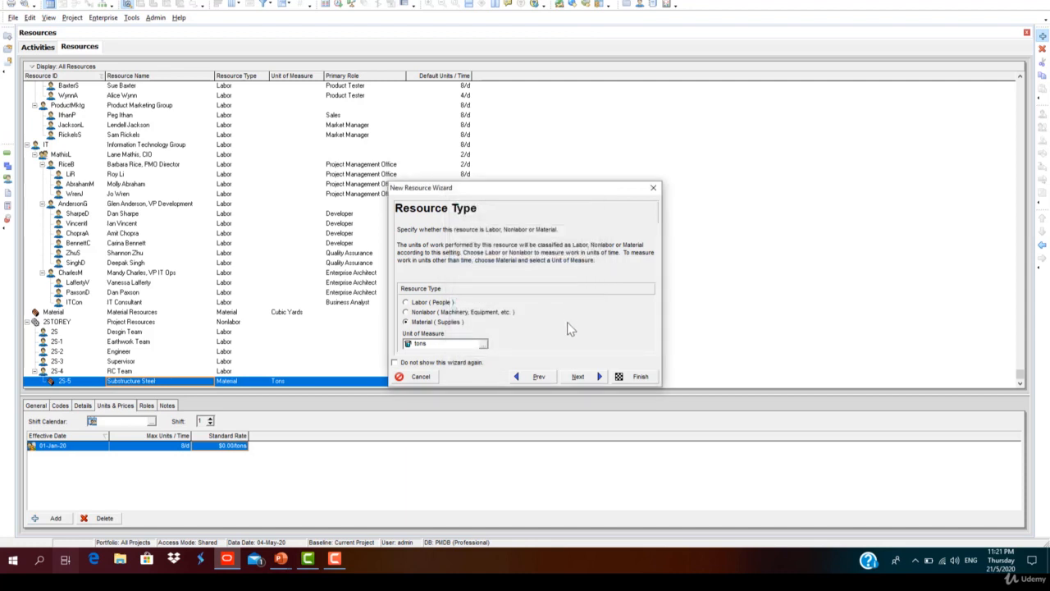
click(578, 376)
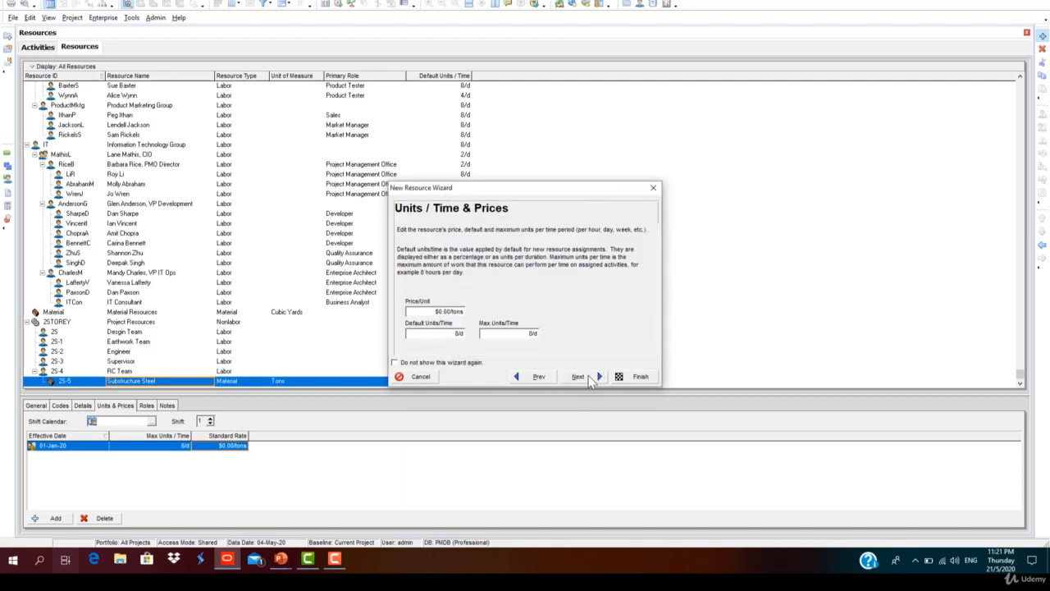
Step: Set the price of Substructure Steel to $2,000.00 per ton and finish the wizard
click(439, 311)
click(451, 335)
click(598, 378)
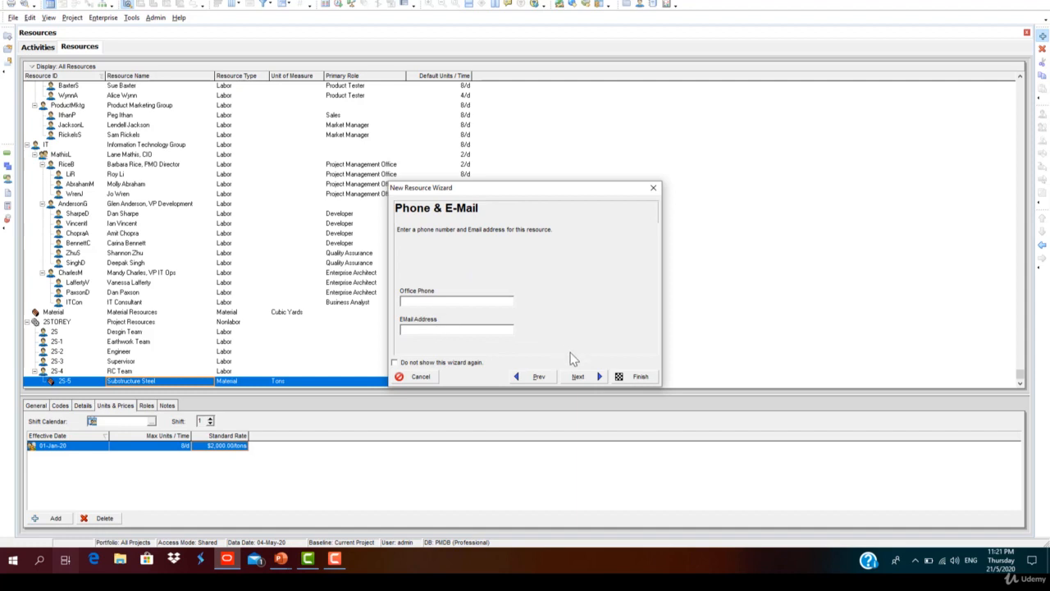
click(638, 376)
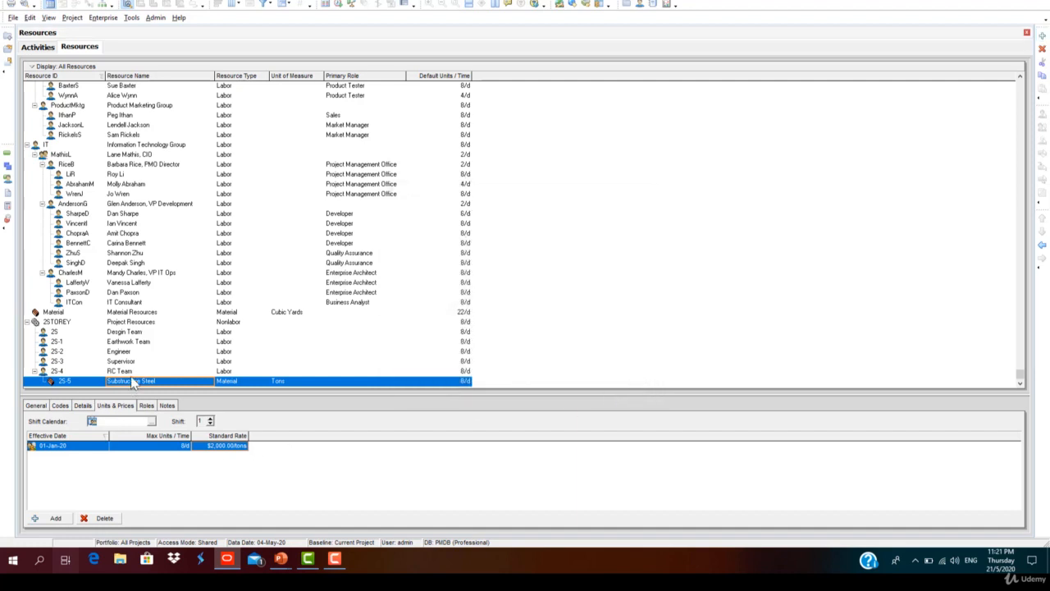
Step: Start adding another resource below Substructure Steel
click(1042, 37)
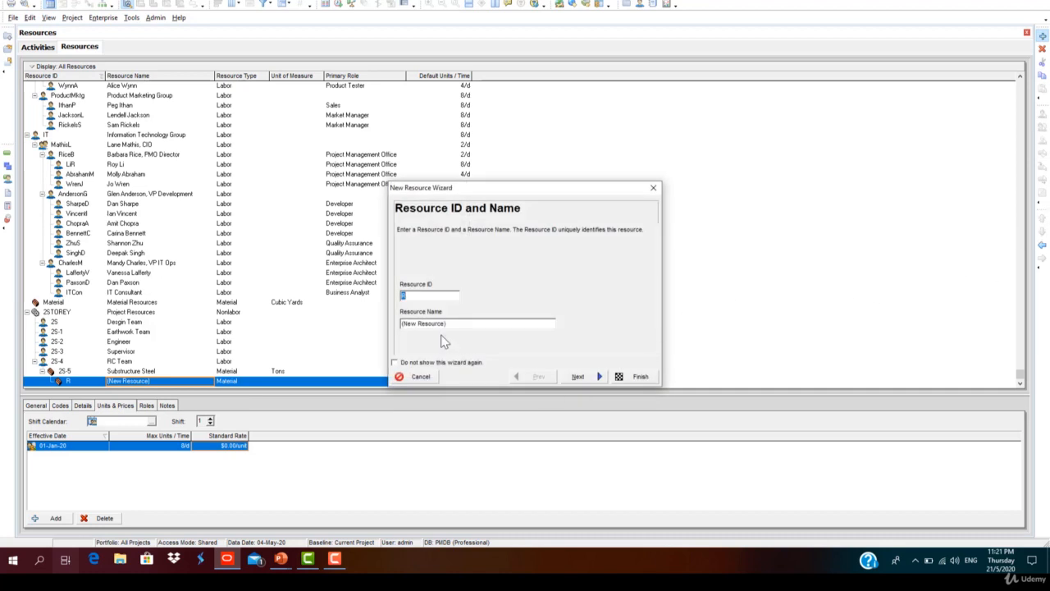